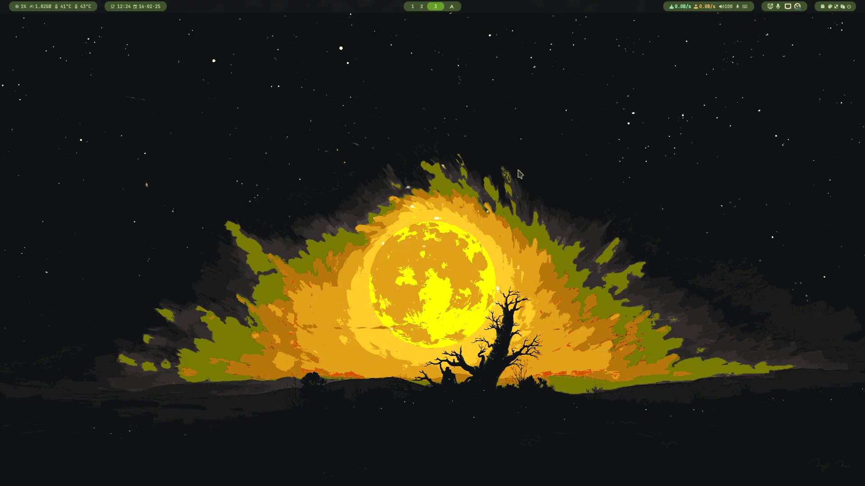
Install com.usebottles.bottles and its runtimes from Flathub, confirming the prompt until installation completes.
type("flatpak install")
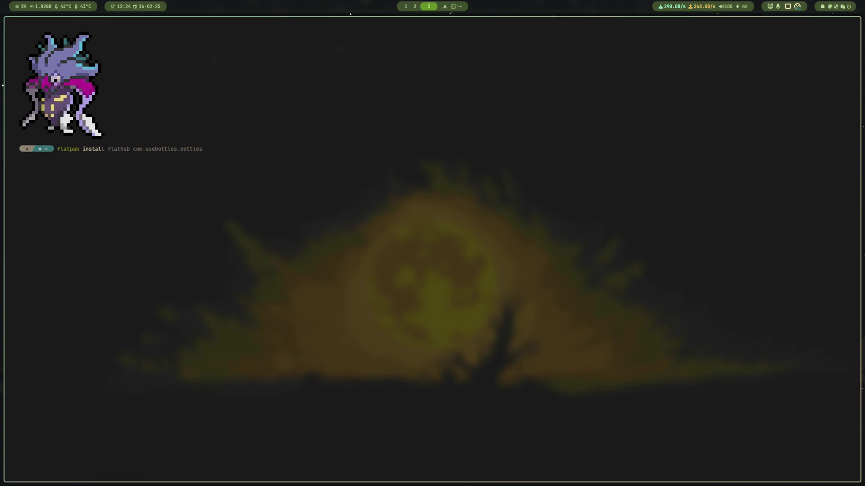
key("Right")
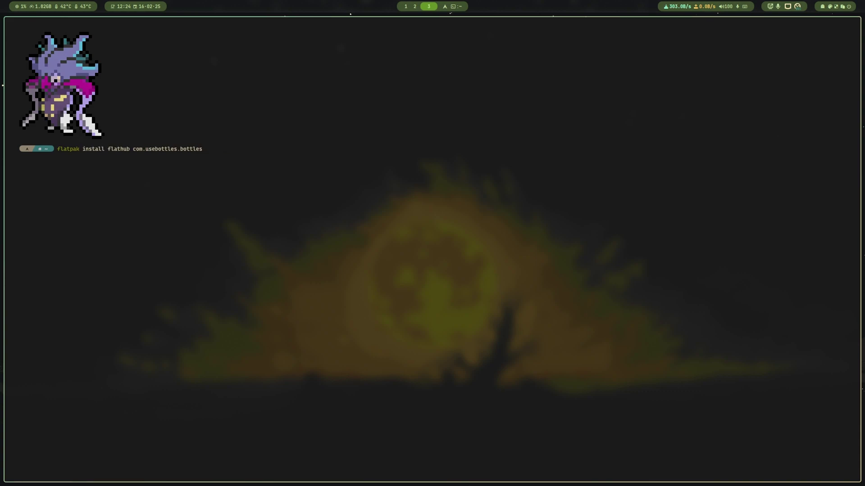
key("Return")
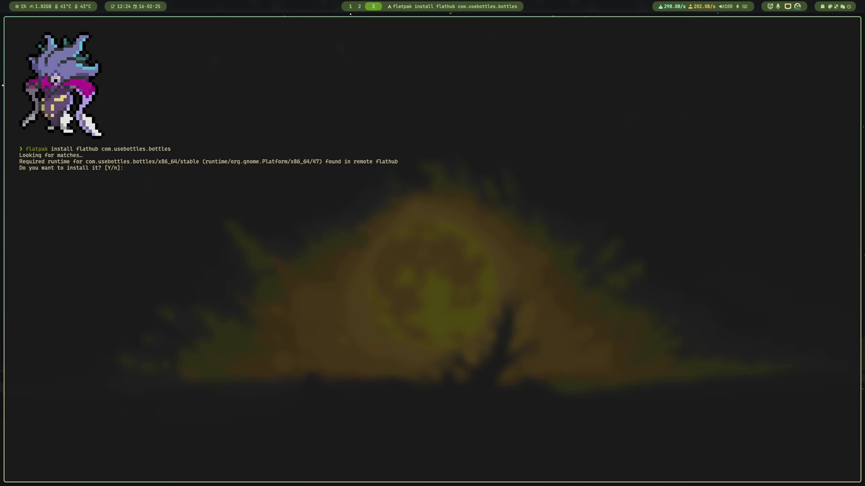
key("Return")
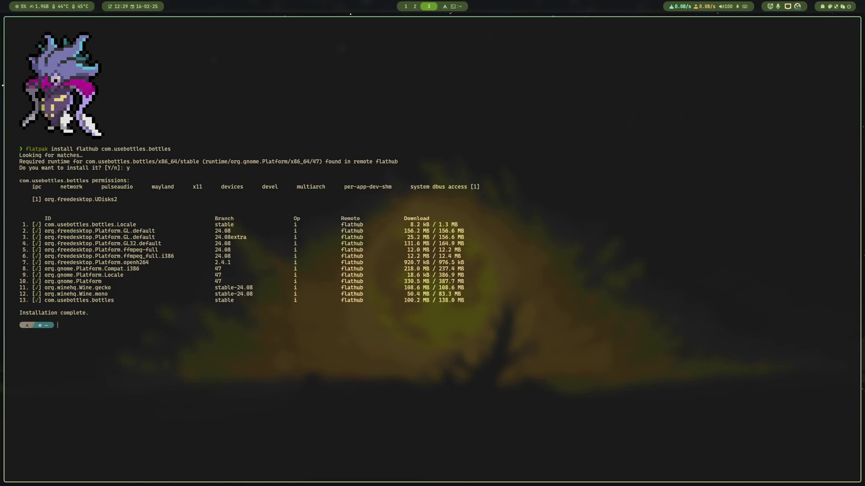
On workspace 4, launch Bottles from the app launcher and continue its first-run setup.
key("super+4")
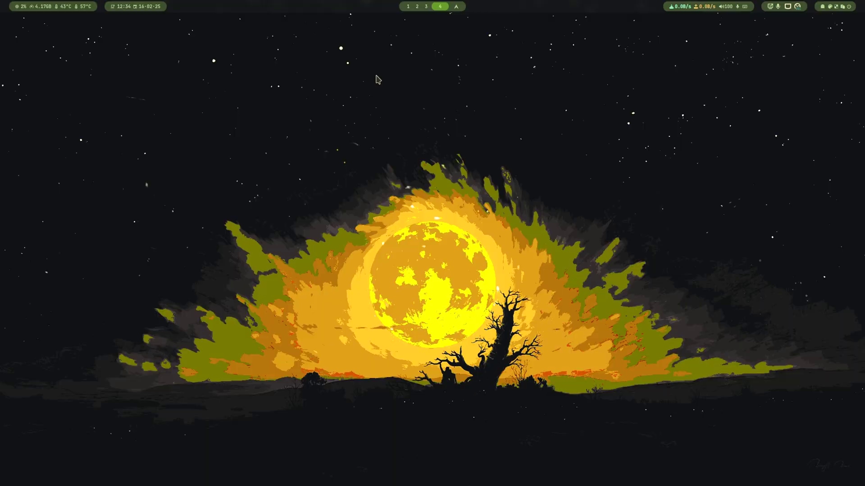
key("super+d")
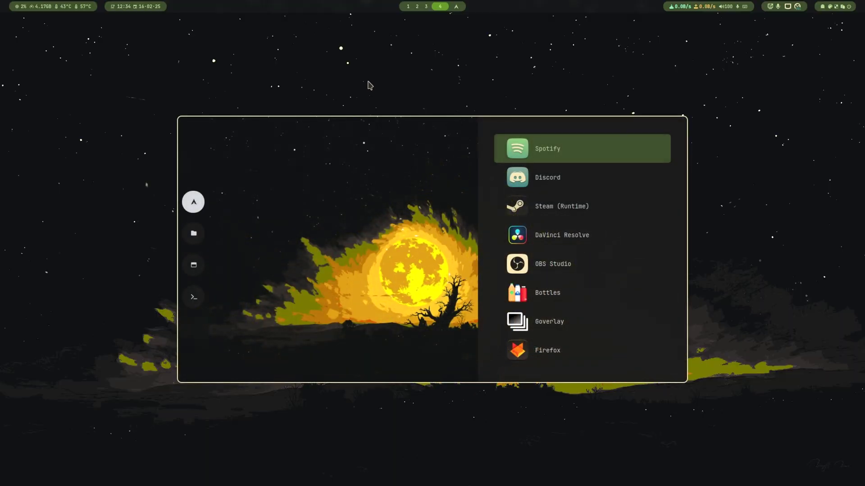
type("bo")
key("Return")
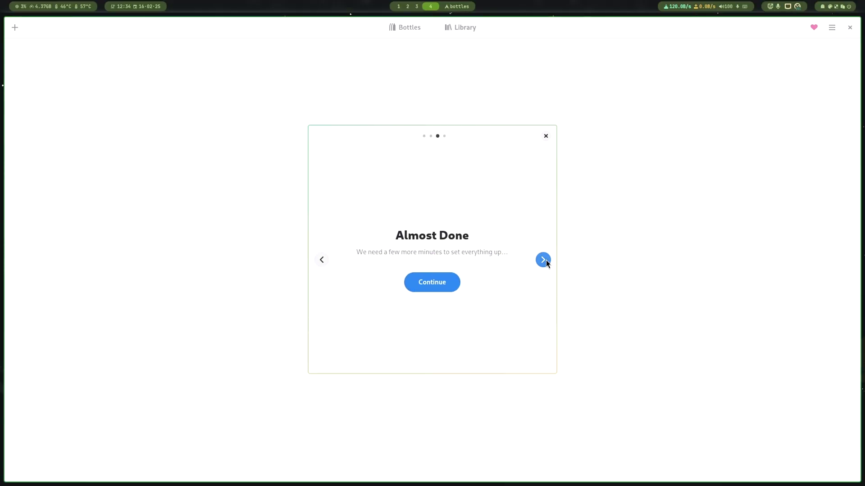
left_click(436, 285)
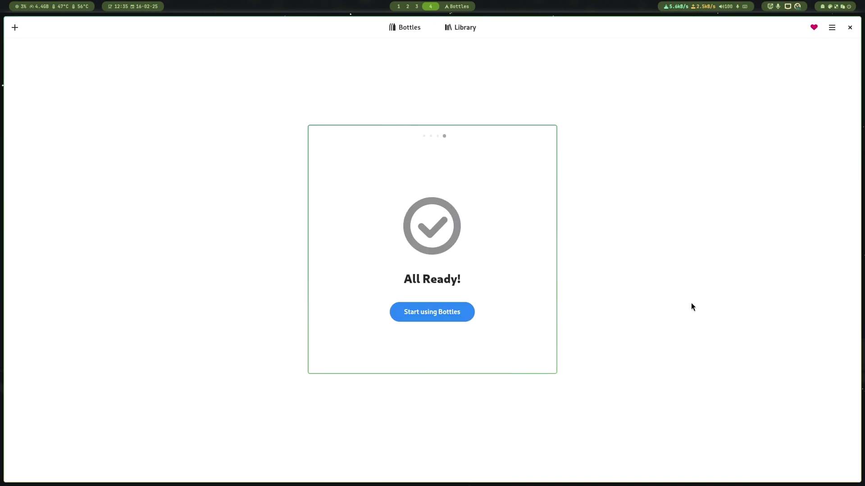
Finish setup, turn on Dark Mode in Preferences, and show the empty Bottles list.
left_click(429, 315)
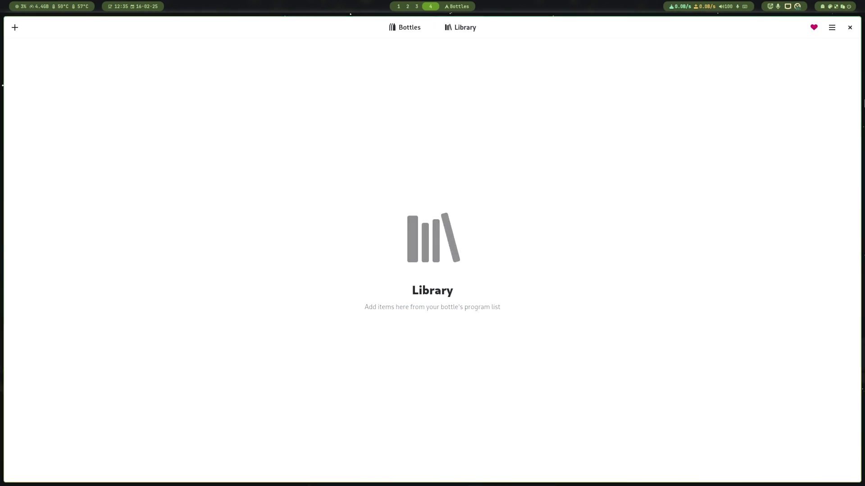
left_click(834, 30)
left_click(826, 69)
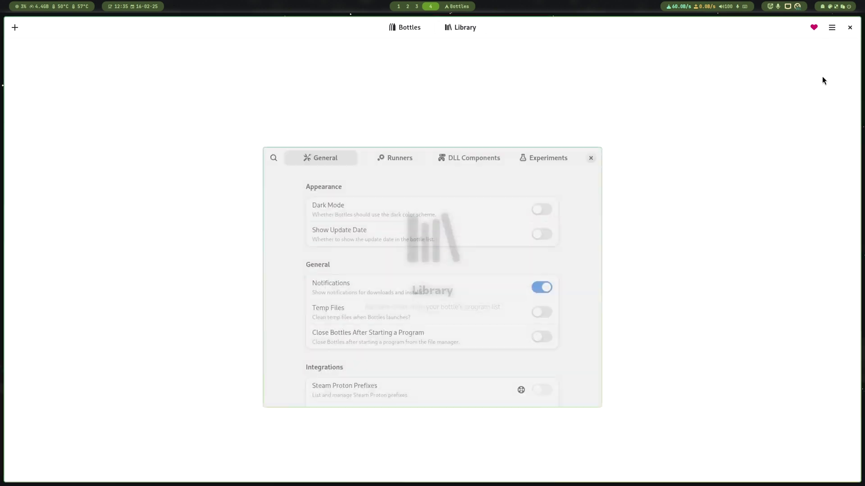
left_click(541, 180)
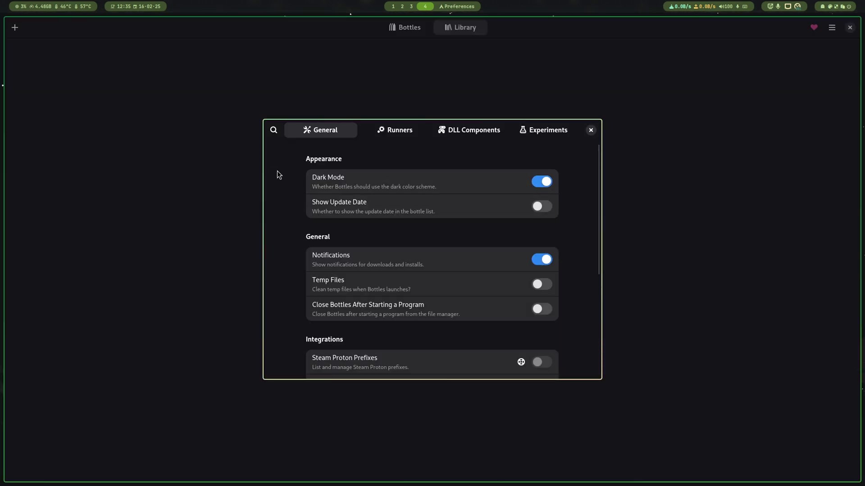
left_click(590, 130)
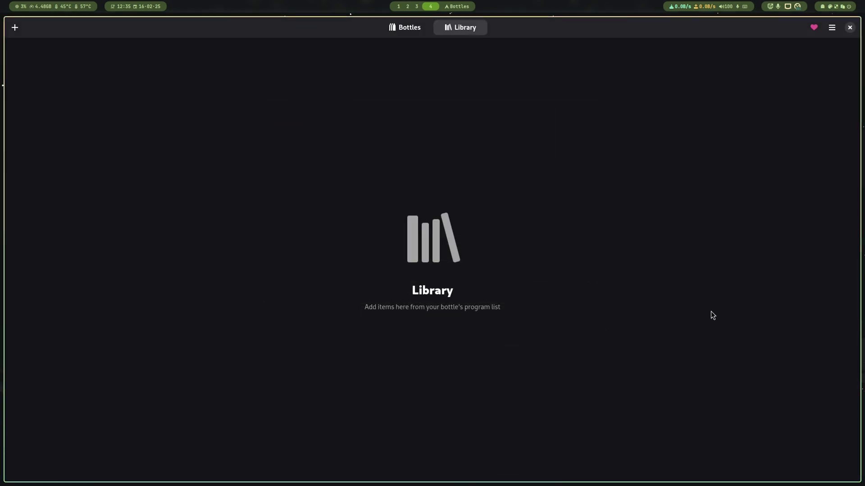
left_click(408, 28)
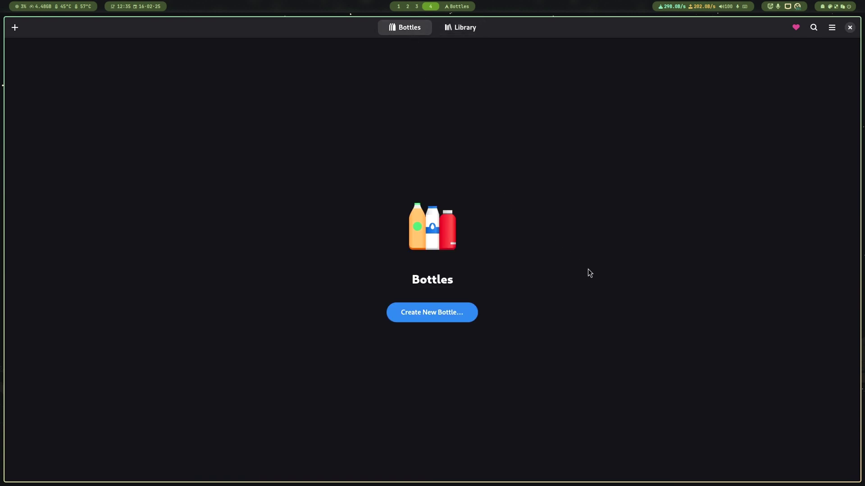
Create a new bottle named 'Epic-Games-Launcher' with the Gaming environment.
left_click(417, 317)
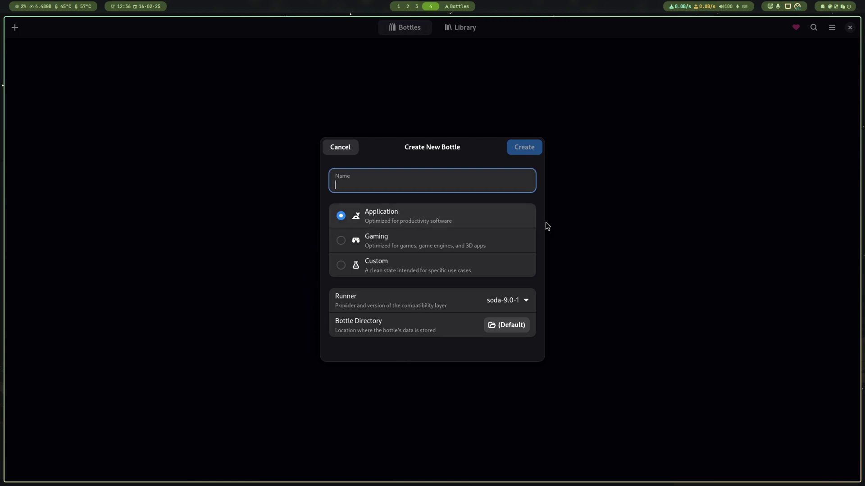
type("Epi")
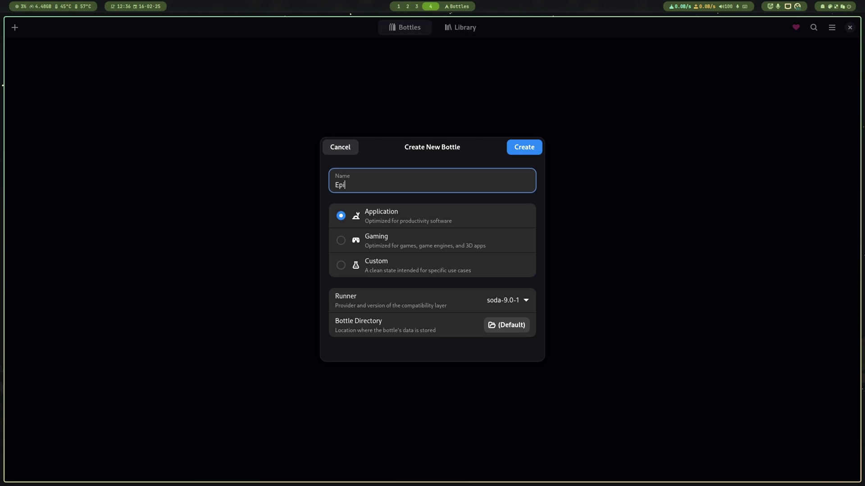
type("c-Games-Launche")
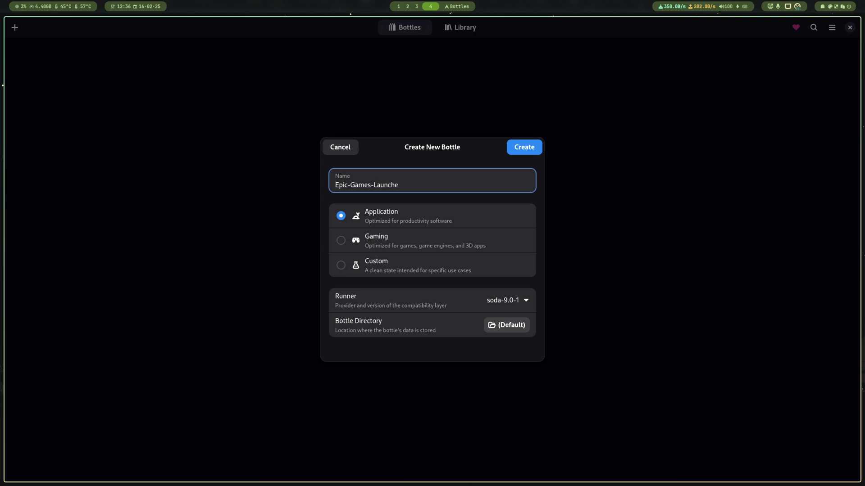
type("r")
left_click(389, 246)
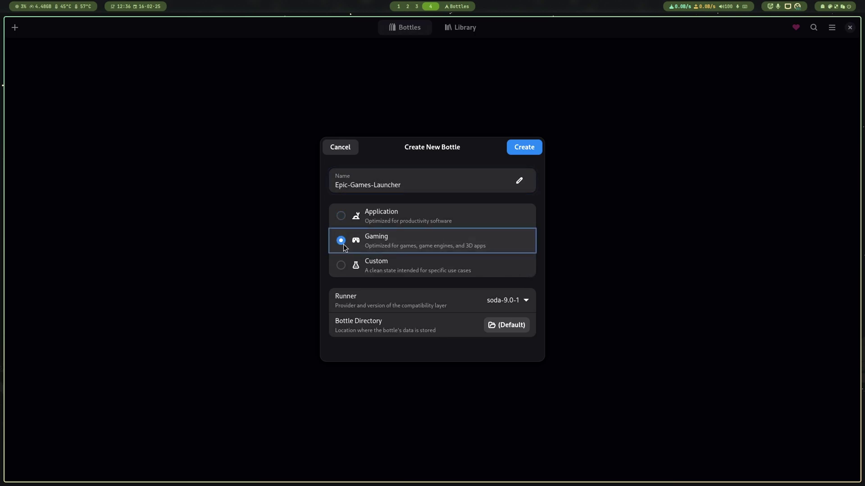
left_click(523, 147)
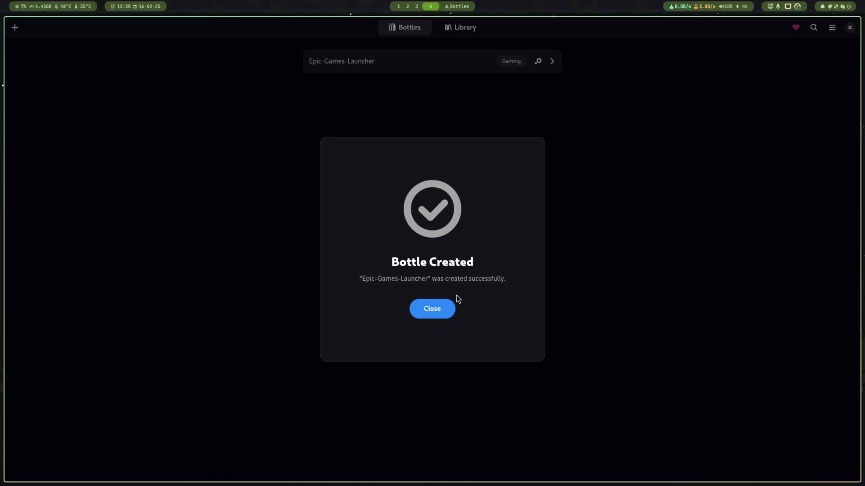
From the Epic-Games-Launcher bottle's community installers, install Epic Games Store.
left_click(432, 309)
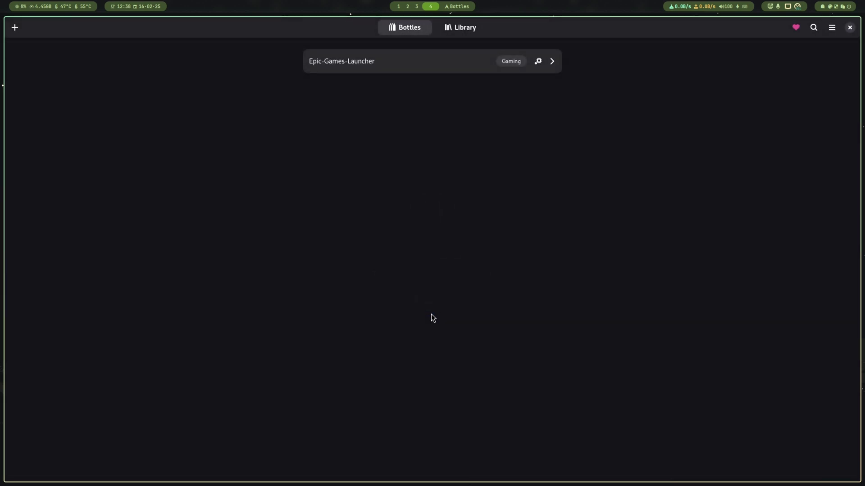
left_click(405, 59)
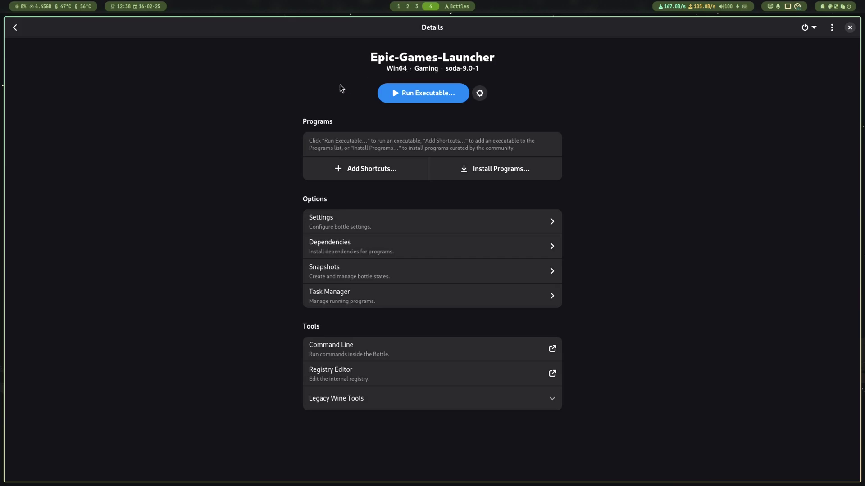
left_click(537, 169)
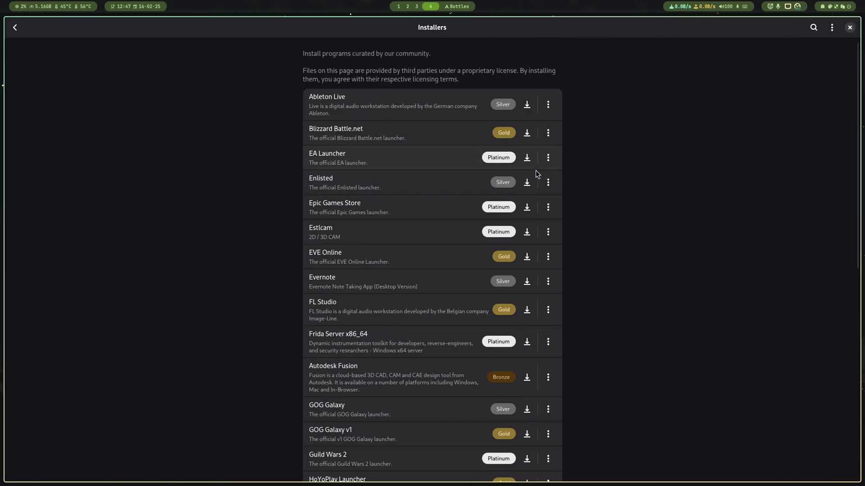
scroll(631, 181, "down", 5)
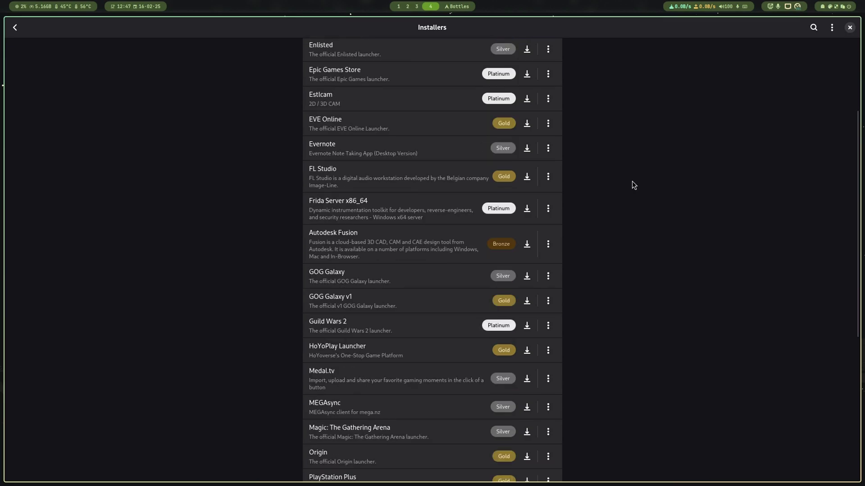
scroll(632, 181, "down", 10)
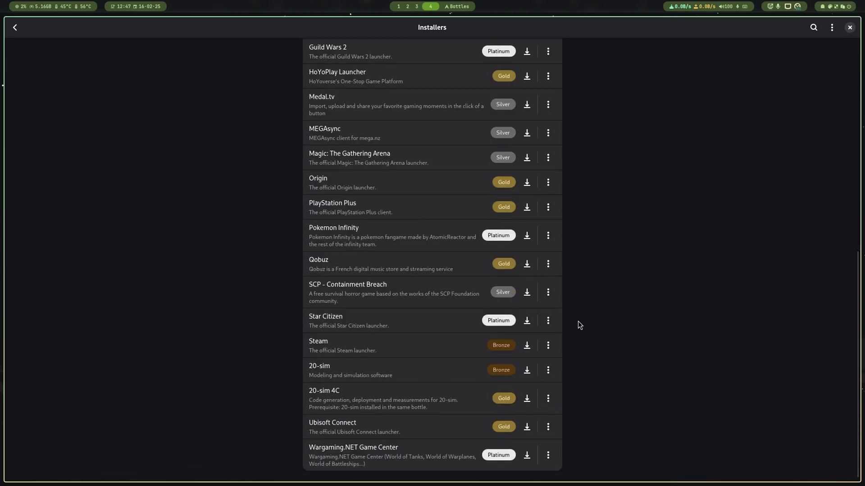
scroll(569, 434, "up", 15)
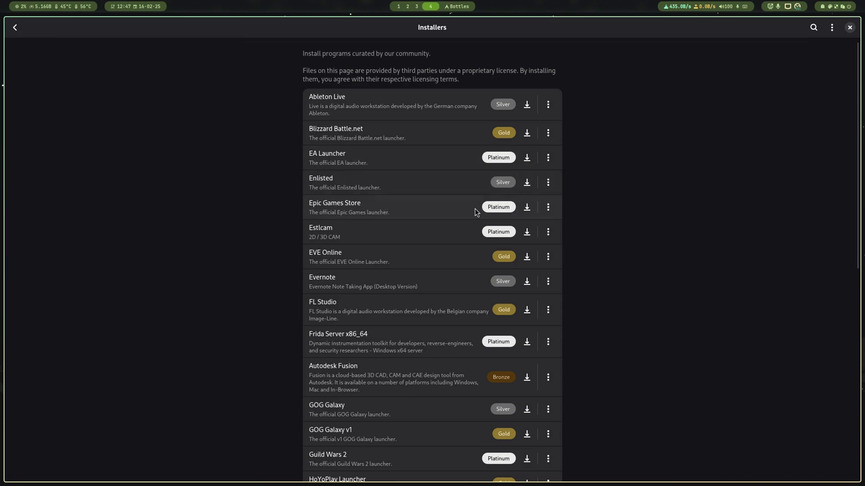
left_click(527, 208)
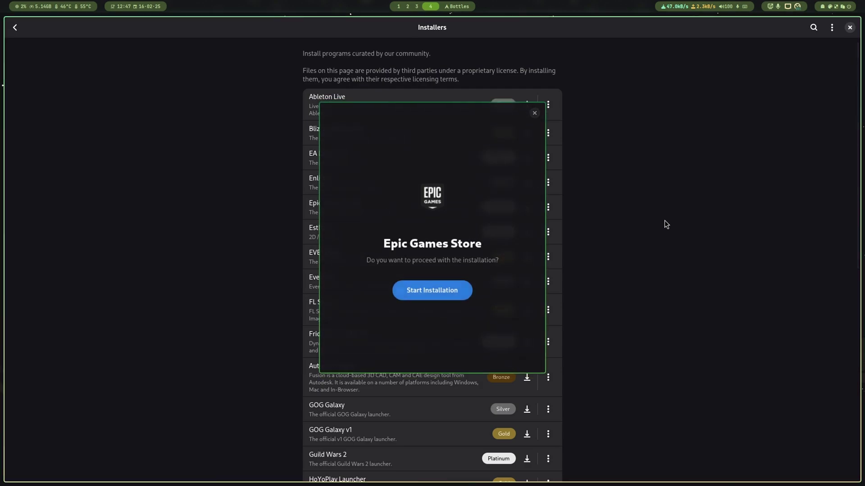
left_click(439, 303)
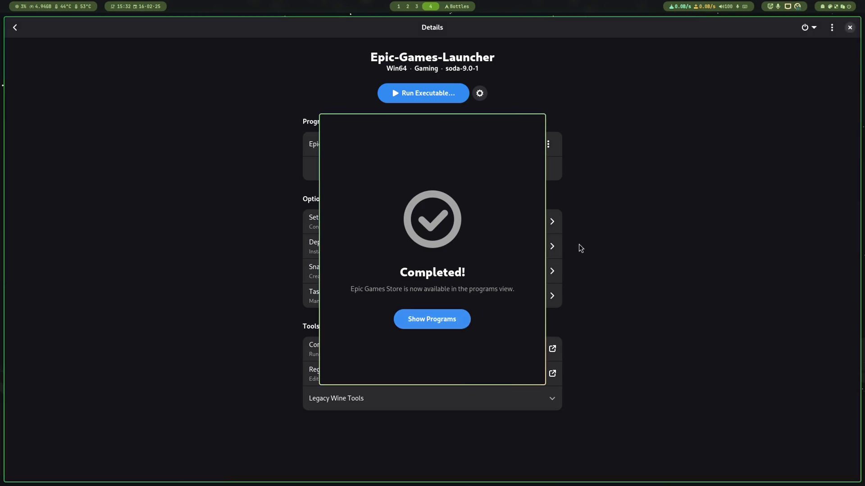
Launch Epic Games Store from the bottle's programs and continue through the required update.
left_click(457, 322)
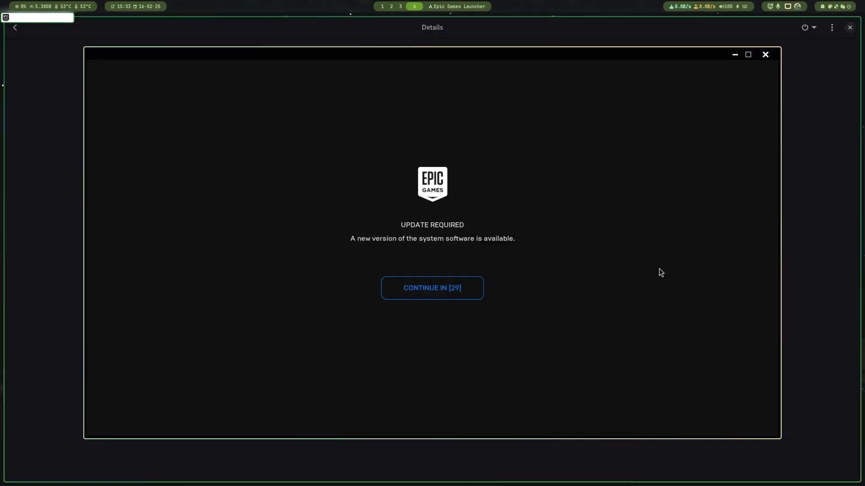
left_click(455, 287)
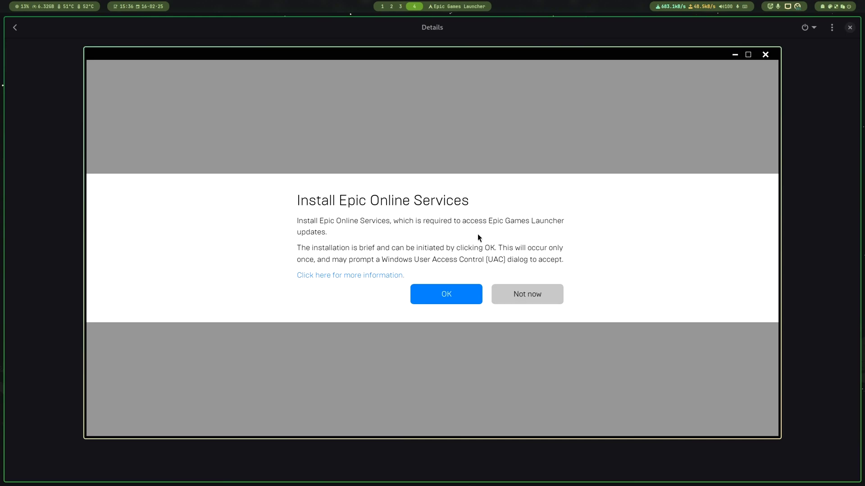
Accept Epic Online Services, restart the launcher for the 17.2.1 update, and browse the Library.
left_click(451, 295)
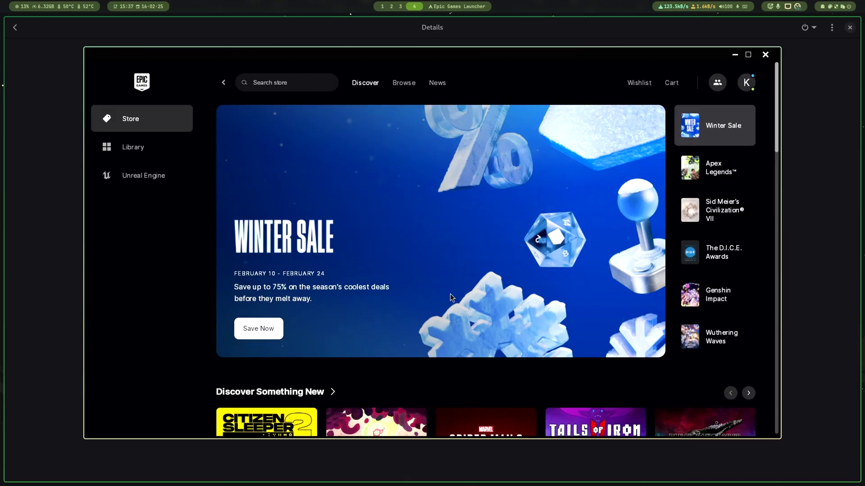
left_click(746, 84)
left_click(724, 251)
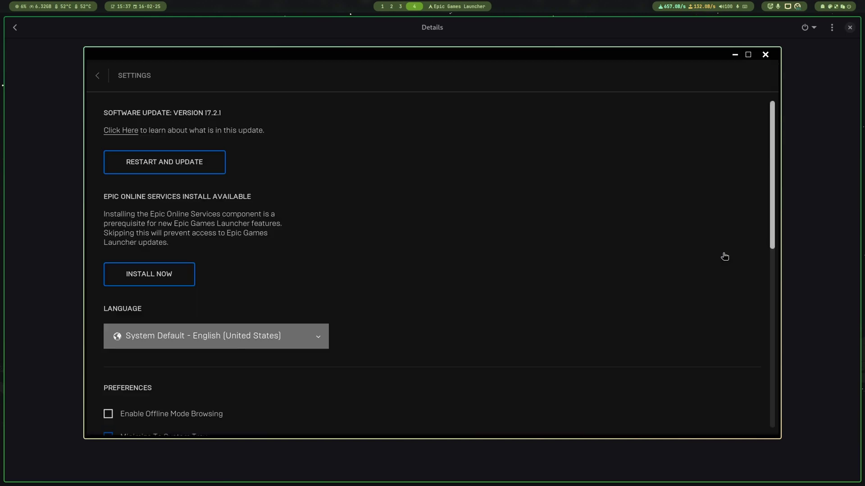
left_click(221, 163)
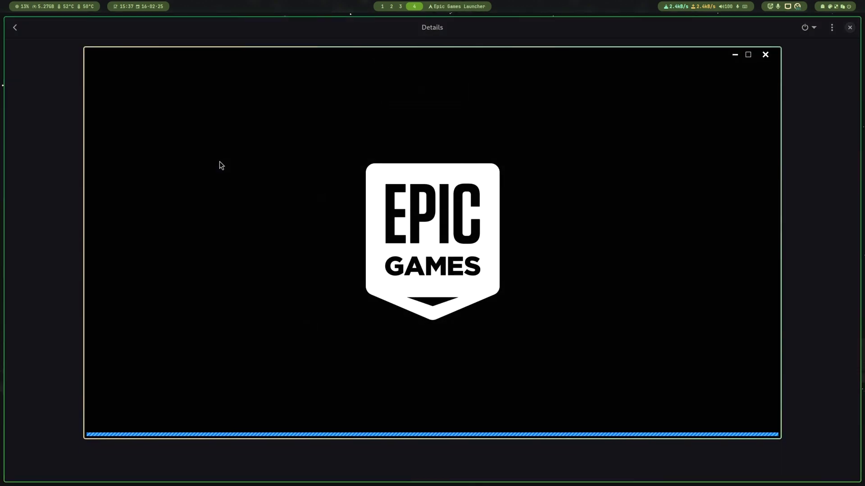
scroll(582, 228, "down", 3)
scroll(582, 228, "down", 15)
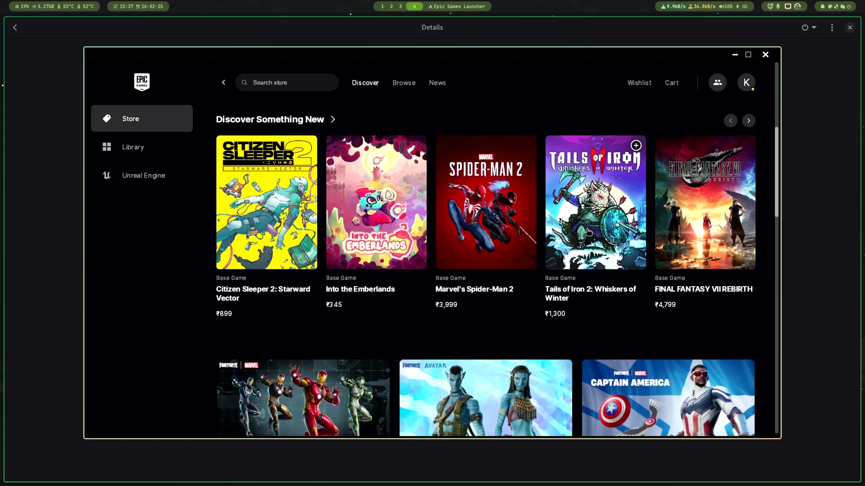
scroll(601, 234, "down", 5)
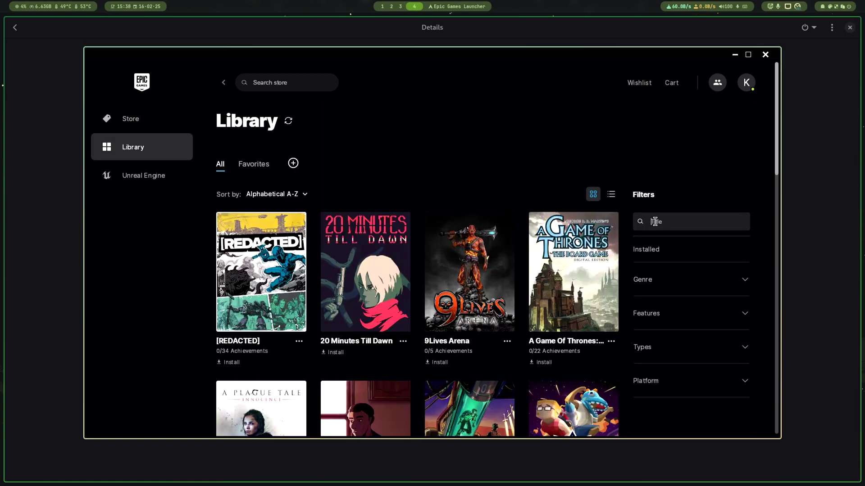
Filter the Library by 'among' and start installing Among Us.
type("ong")
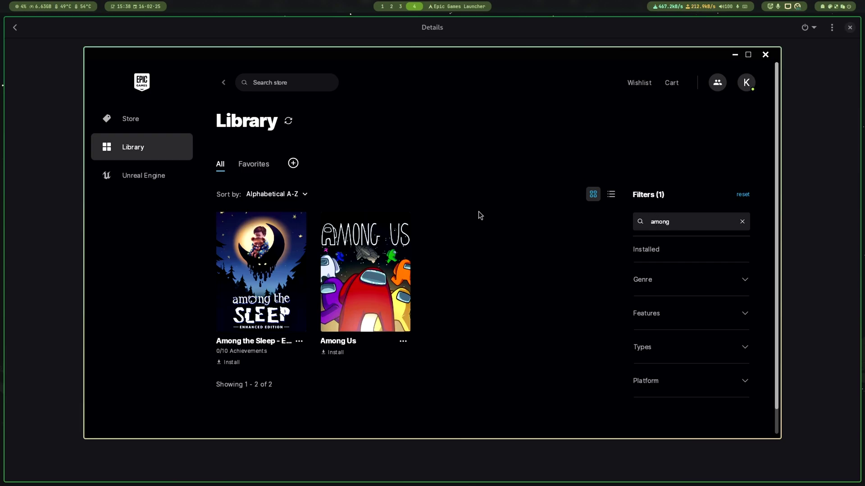
left_click(335, 352)
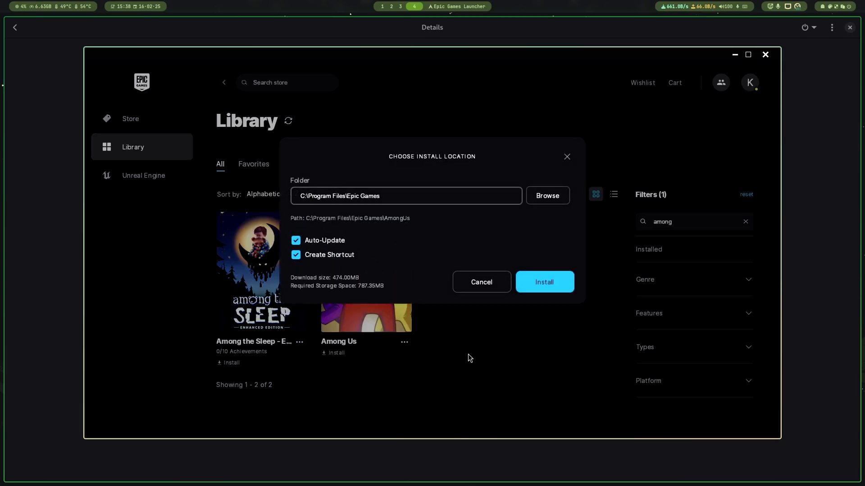